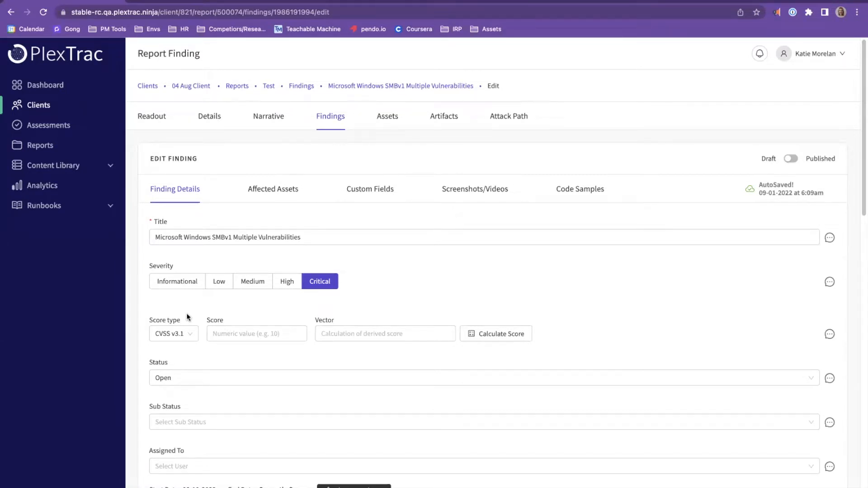
View the finding's CVSS v3.0 score fields and return the score type to CVSS v3.1
{"action": "left_click", "coordinate": [191, 338]}
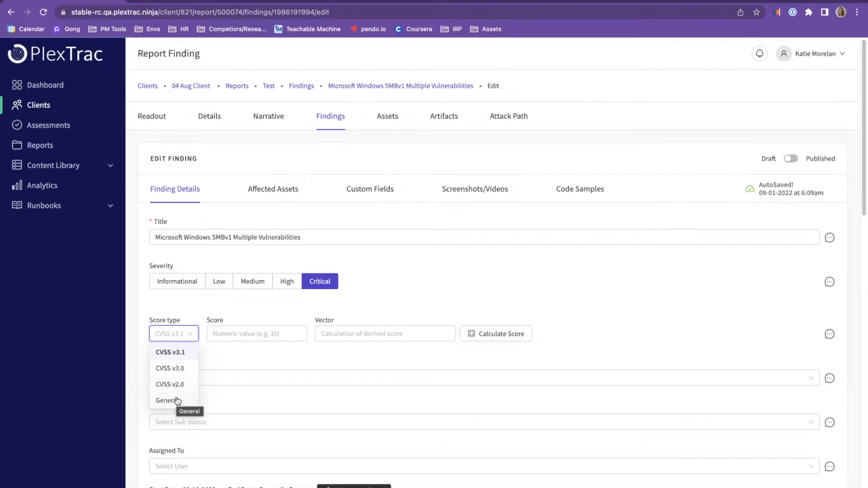
{"action": "left_click", "coordinate": [184, 370]}
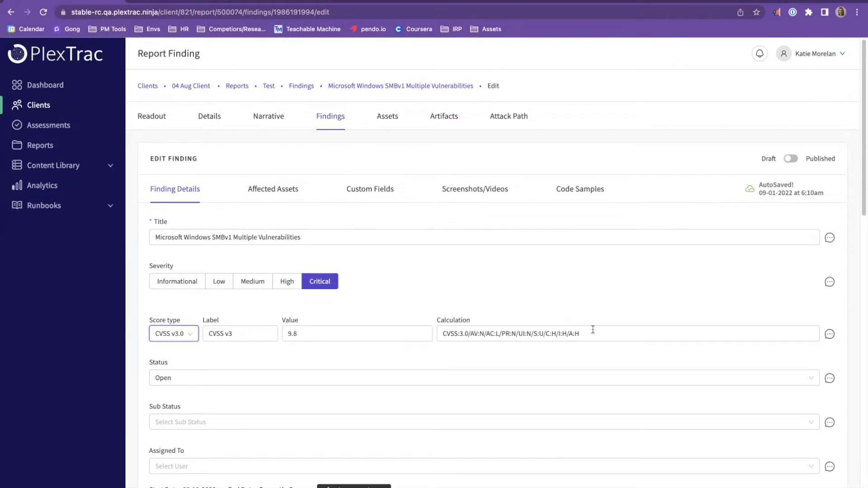
{"action": "left_click", "coordinate": [183, 334]}
{"action": "left_click", "coordinate": [180, 352]}
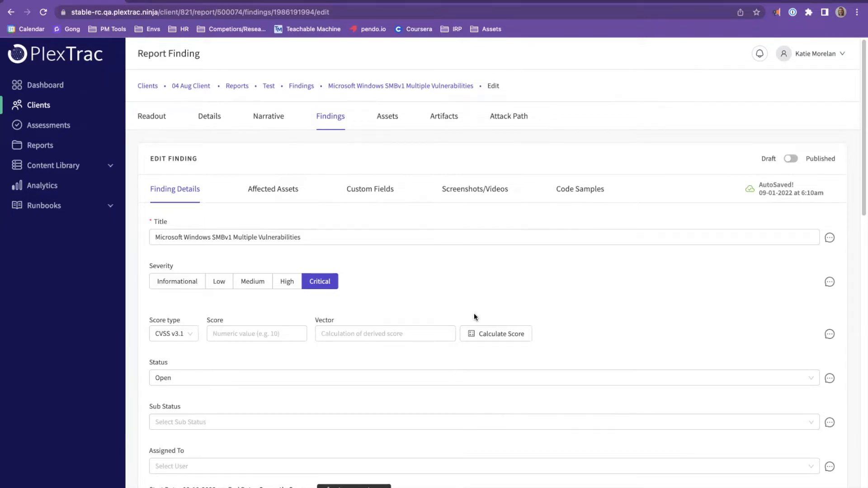
Open the CVSS v3.1 score calculator and examine its temporal and environmental scoring options
{"action": "left_click", "coordinate": [481, 334]}
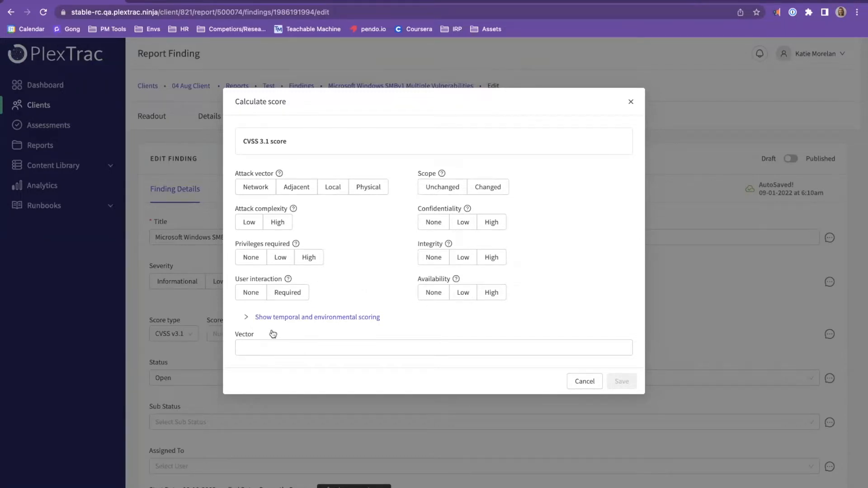
{"action": "left_click", "coordinate": [245, 319]}
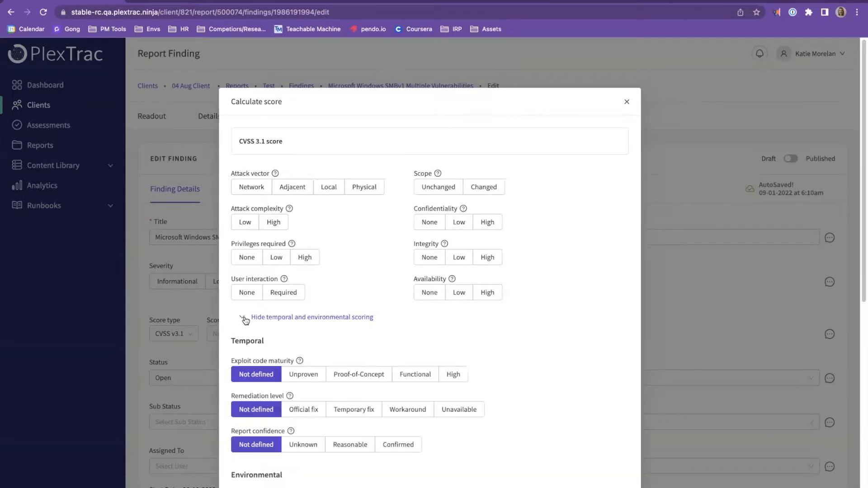
{"action": "scroll", "coordinate": [245, 317], "scroll_direction": "down", "scroll_amount": 2}
{"action": "scroll", "coordinate": [244, 318], "scroll_direction": "down", "scroll_amount": 1}
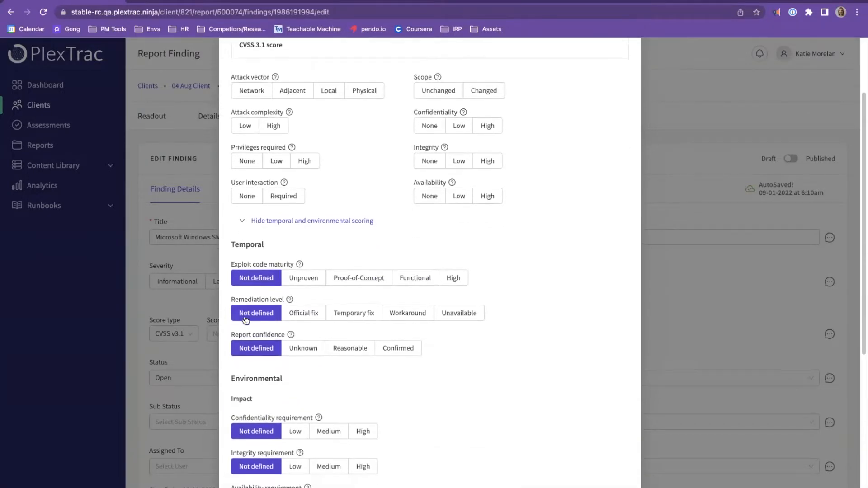
{"action": "scroll", "coordinate": [246, 321], "scroll_direction": "up", "scroll_amount": 1}
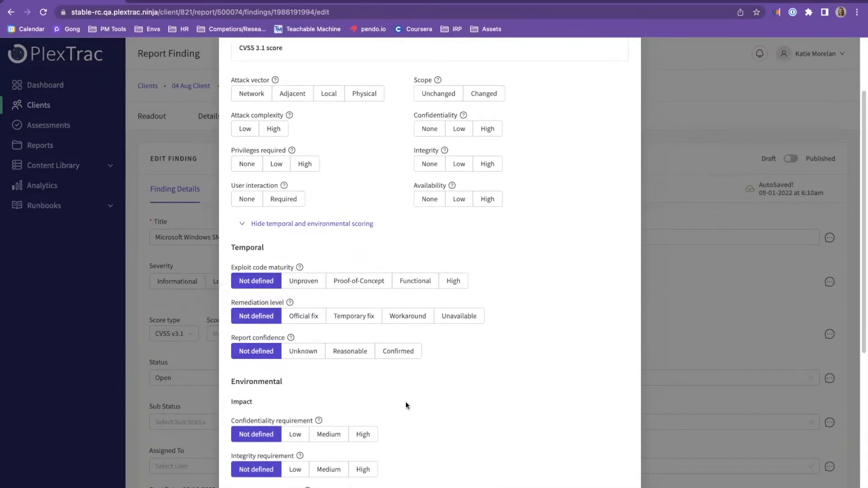
{"action": "scroll", "coordinate": [405, 401], "scroll_direction": "up", "scroll_amount": 3}
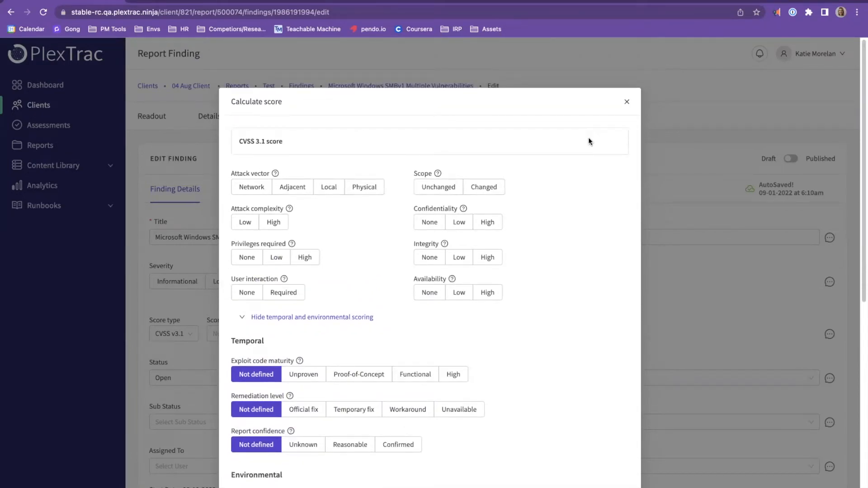
{"action": "left_click", "coordinate": [247, 317]}
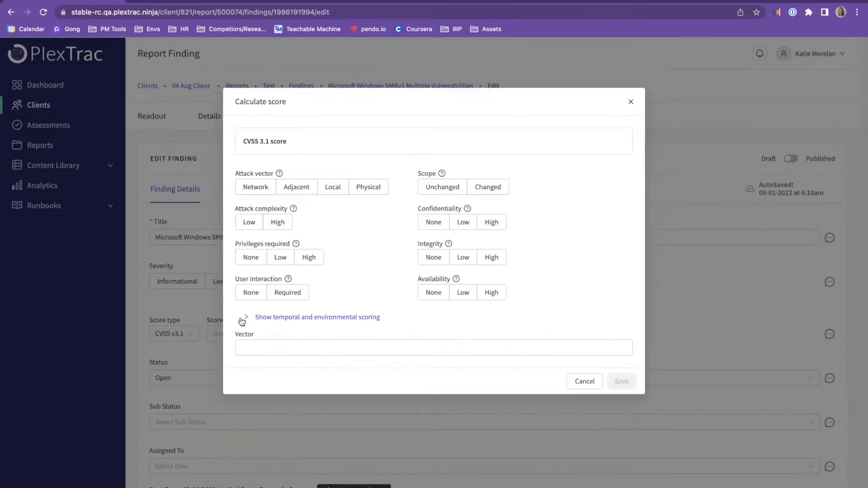
Set attack vector to Adjacent, attack complexity to High, privileges required to Low and user interaction to Required
{"action": "left_click", "coordinate": [298, 188]}
{"action": "left_click", "coordinate": [278, 222]}
{"action": "left_click", "coordinate": [280, 257]}
{"action": "left_click", "coordinate": [283, 293]}
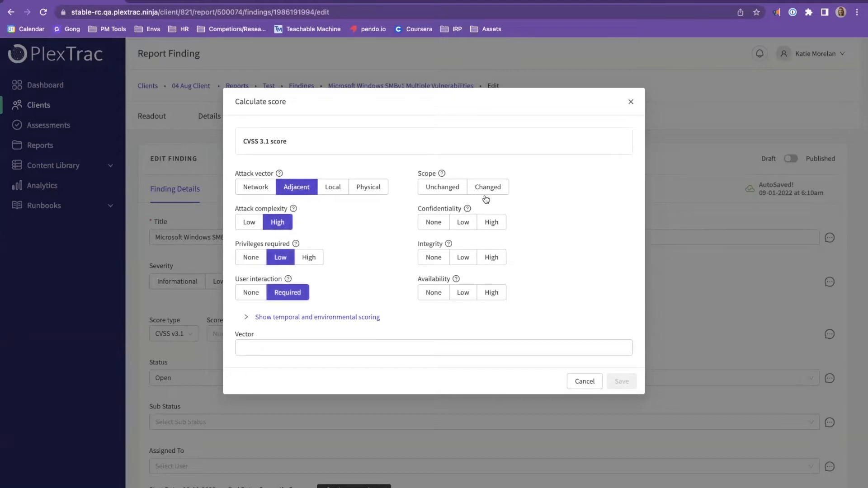
Set scope to Changed and confidentiality, integrity and availability to Low, and save the calculated score to the finding
{"action": "left_click", "coordinate": [482, 189]}
{"action": "left_click", "coordinate": [463, 223]}
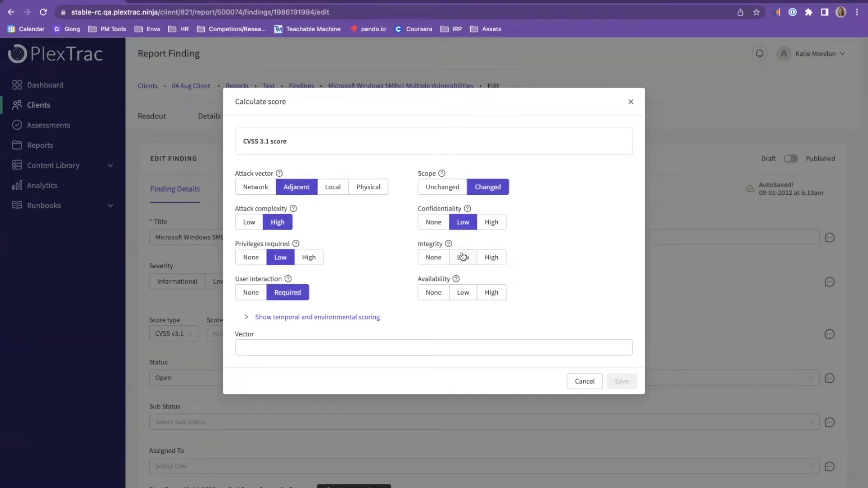
{"action": "left_click", "coordinate": [462, 256]}
{"action": "left_click", "coordinate": [464, 294]}
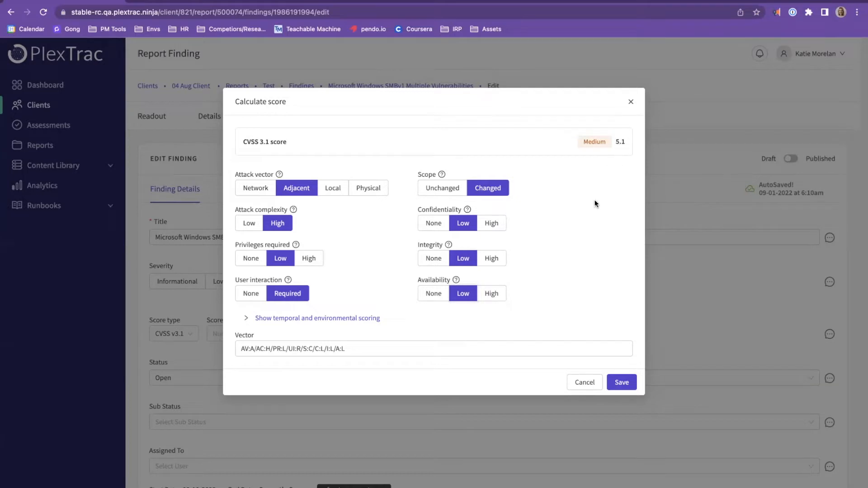
{"action": "left_click", "coordinate": [622, 383]}
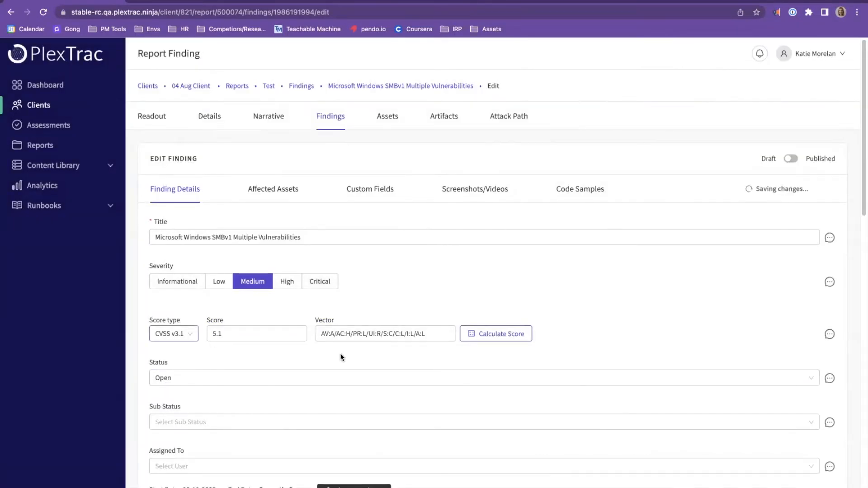
Compare the finding's CVSS v3.0 and General score fields, and return the score type to CVSS v3.1
{"action": "left_click", "coordinate": [180, 334]}
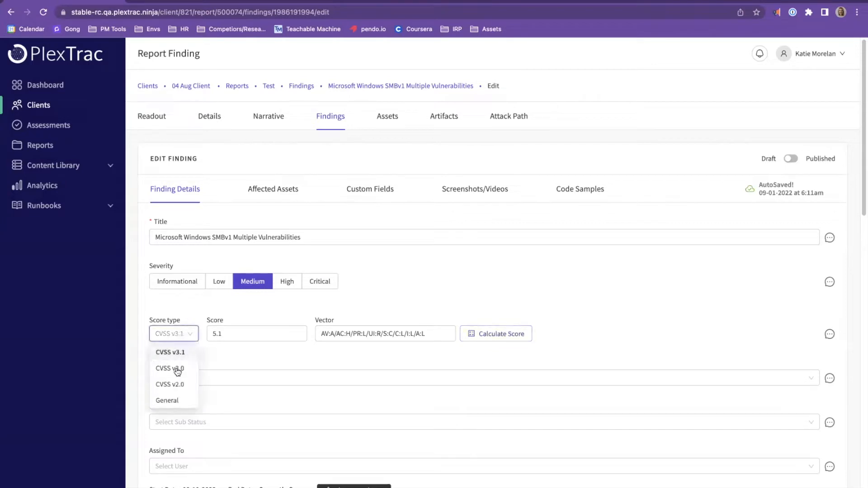
{"action": "left_click", "coordinate": [177, 369]}
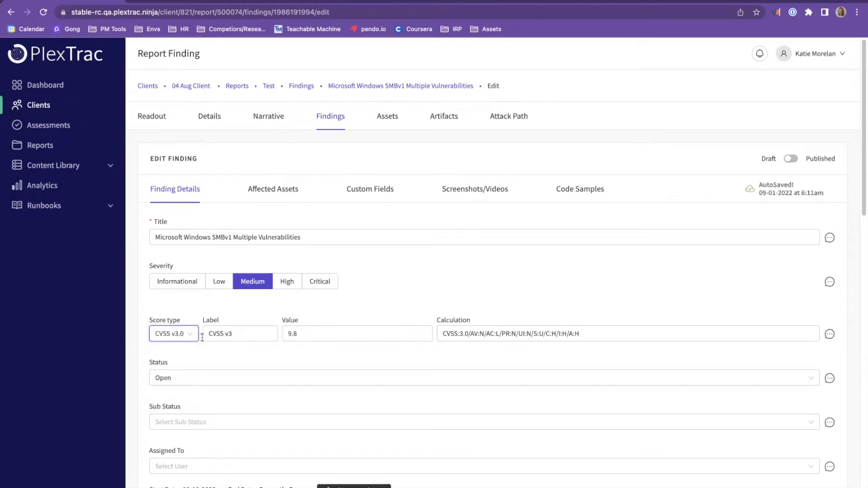
{"action": "left_click", "coordinate": [186, 334]}
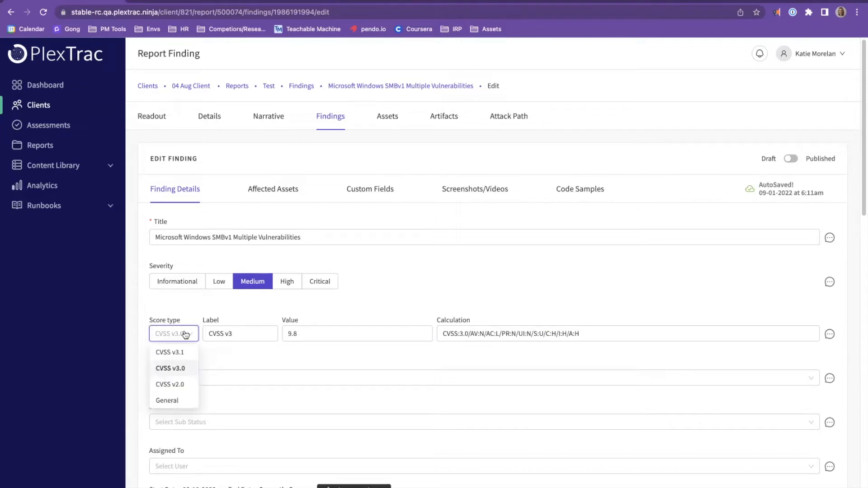
{"action": "left_click", "coordinate": [172, 401]}
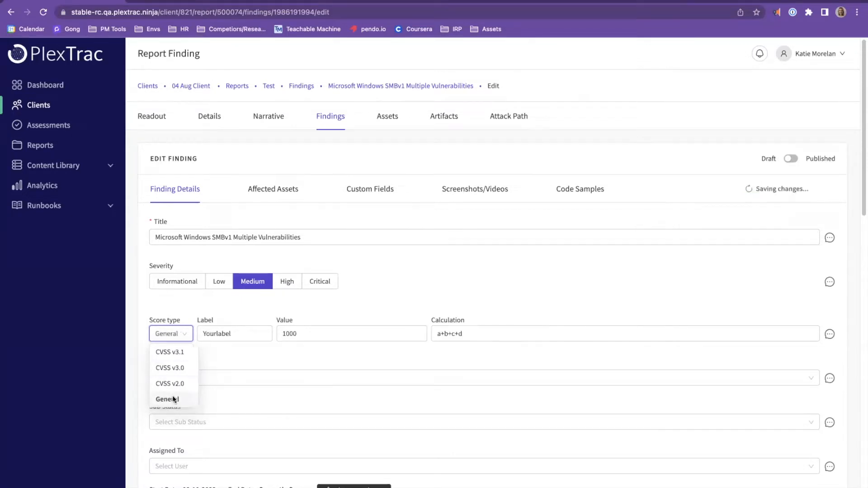
{"action": "left_click", "coordinate": [176, 335]}
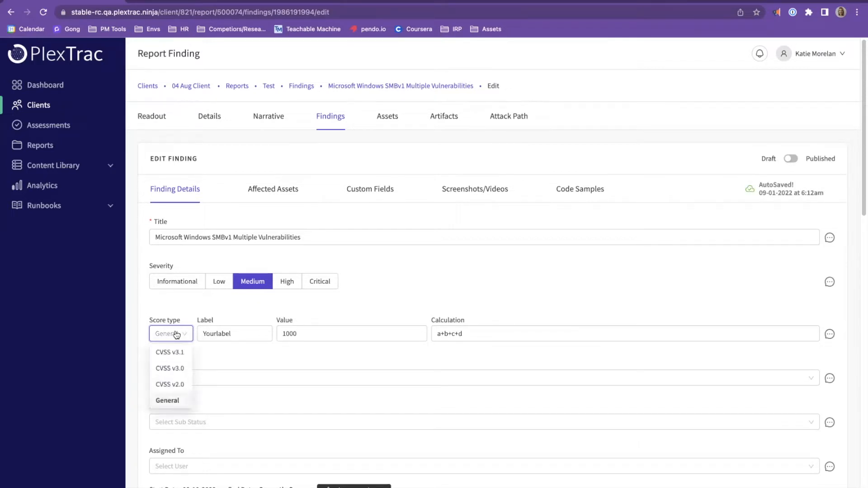
{"action": "left_click", "coordinate": [173, 353]}
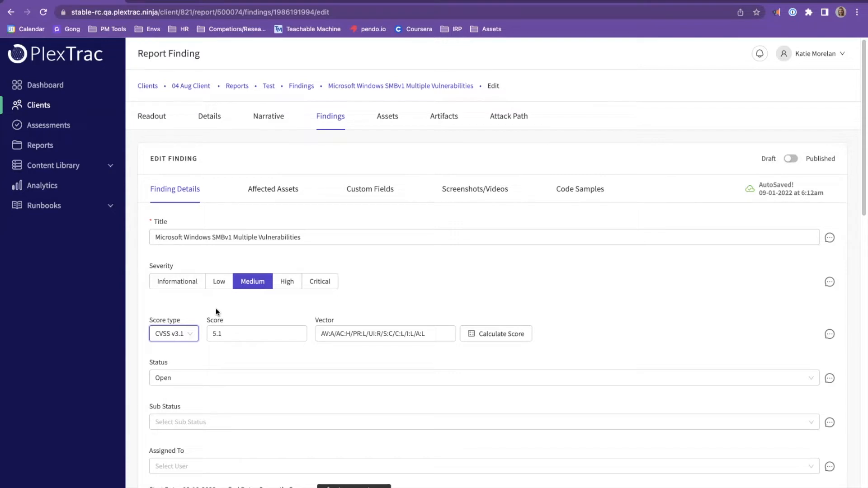
Set the finding's severity to Low, overriding the severity defined by the CVSS v3.1 score
{"action": "left_click", "coordinate": [223, 281]}
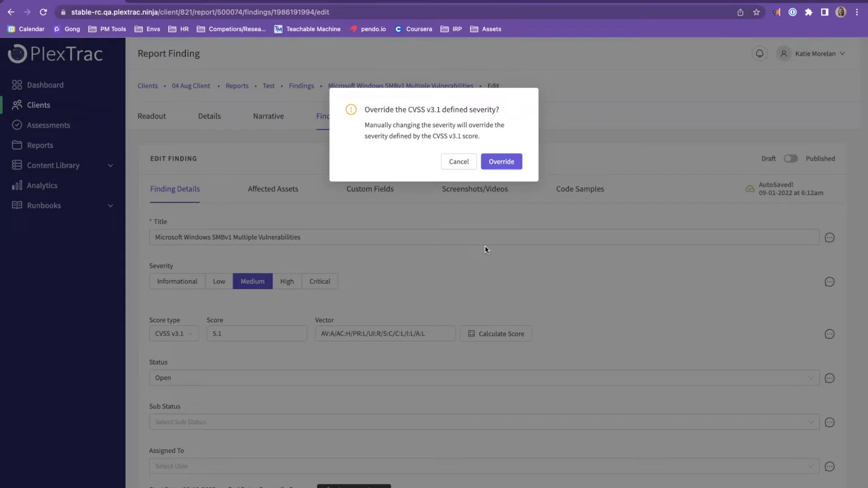
{"action": "left_click", "coordinate": [494, 164]}
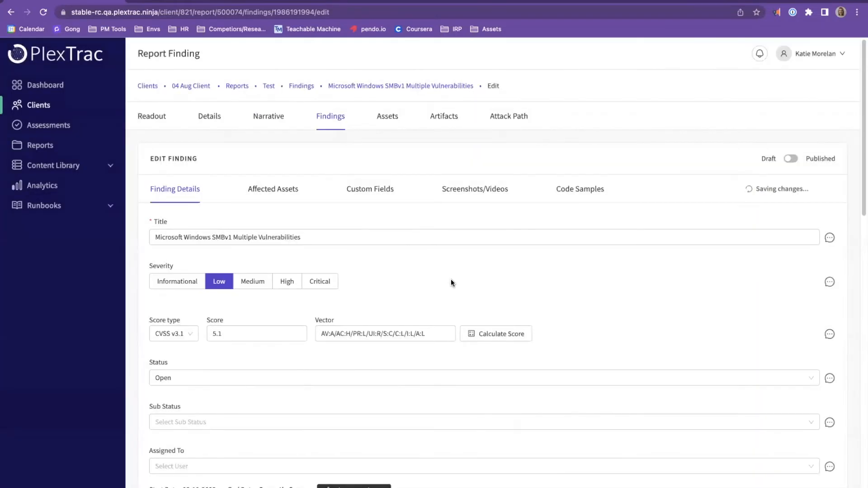
Go through the CVSS v3.0 and CVSS v2.0 score types and leave the finding's score type set to General
{"action": "left_click", "coordinate": [189, 339]}
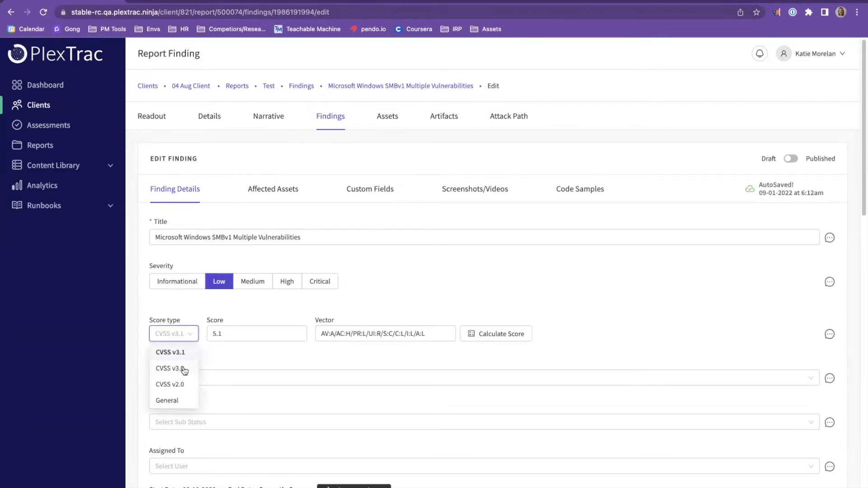
{"action": "left_click", "coordinate": [184, 369]}
{"action": "left_click", "coordinate": [184, 335]}
{"action": "left_click", "coordinate": [178, 384]}
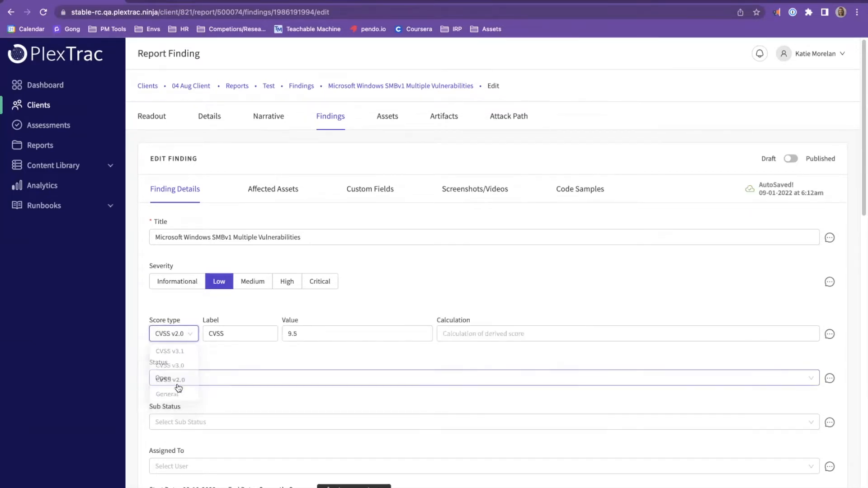
{"action": "left_click", "coordinate": [175, 334]}
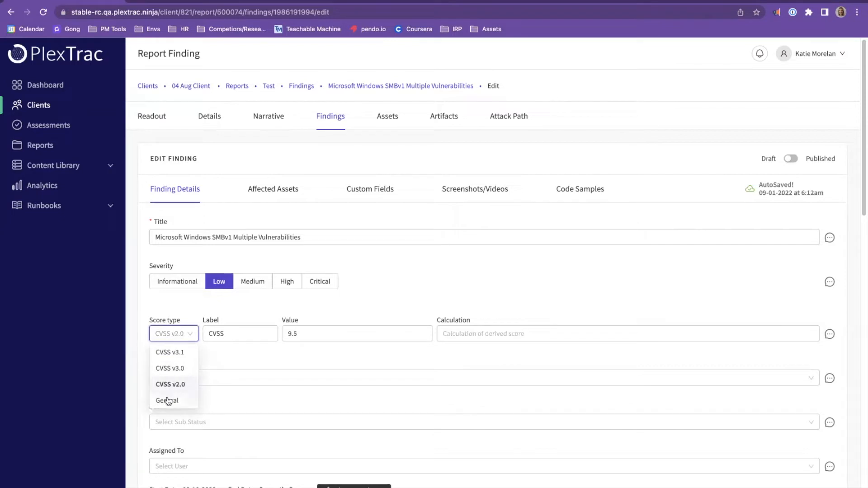
{"action": "left_click", "coordinate": [169, 401]}
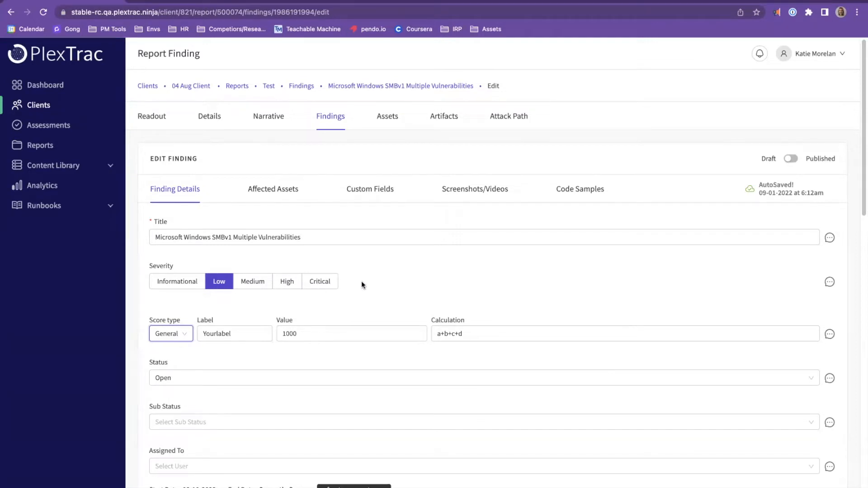
{"action": "left_click", "coordinate": [185, 336]}
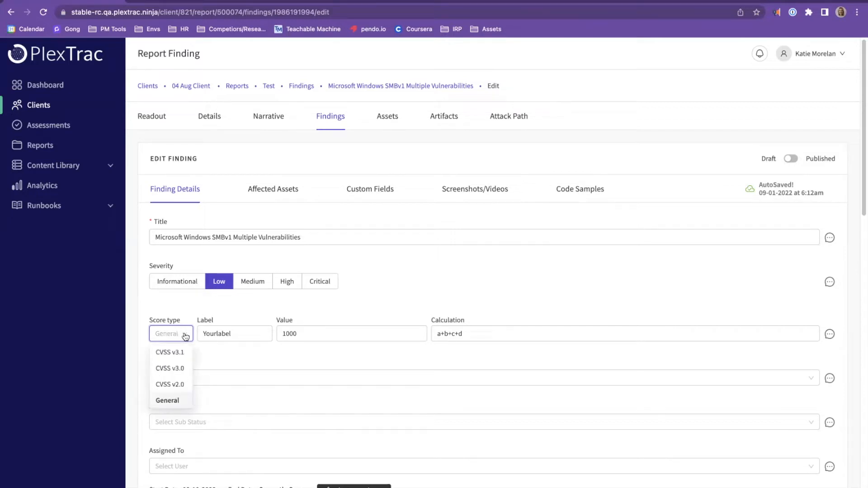
{"action": "left_click", "coordinate": [218, 350]}
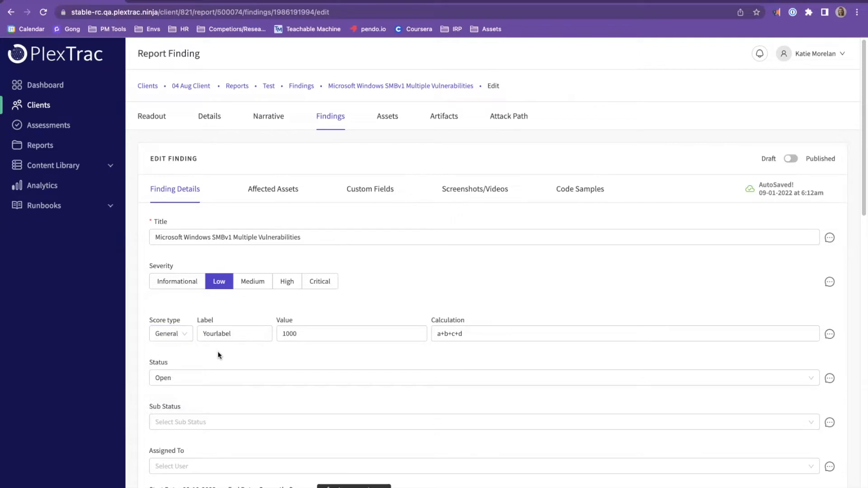
Add CVE-2017-0146 as the finding's CVE ID
{"action": "scroll", "coordinate": [218, 351], "scroll_direction": "down", "scroll_amount": 20}
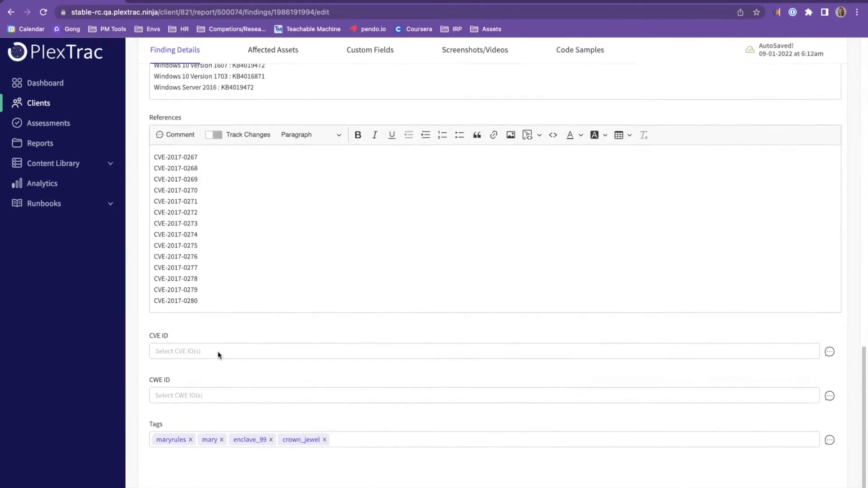
{"action": "left_click", "coordinate": [242, 346]}
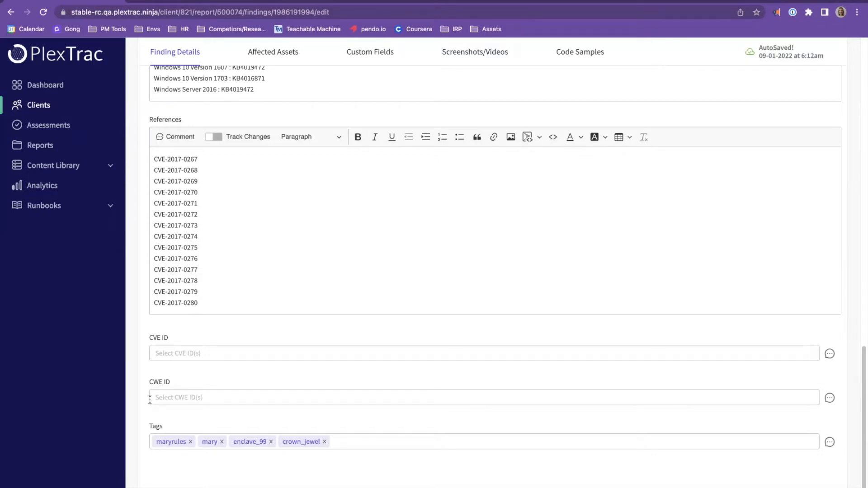
{"action": "left_click", "coordinate": [179, 357]}
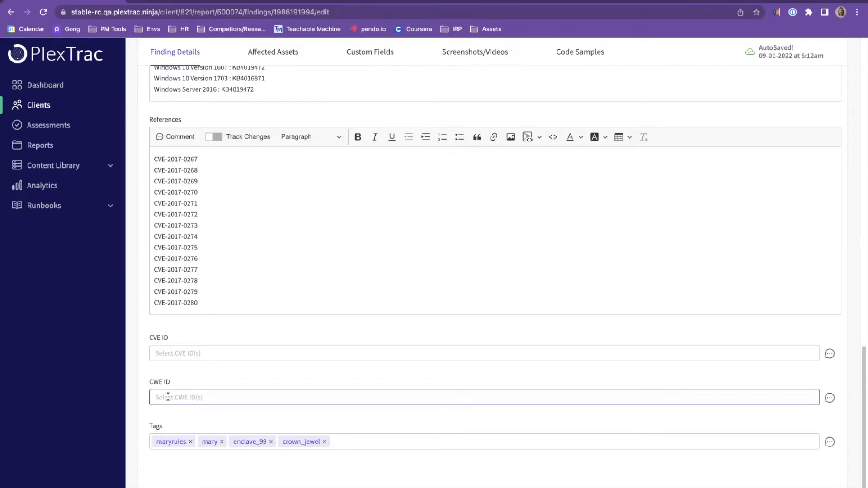
{"action": "left_click", "coordinate": [172, 354]}
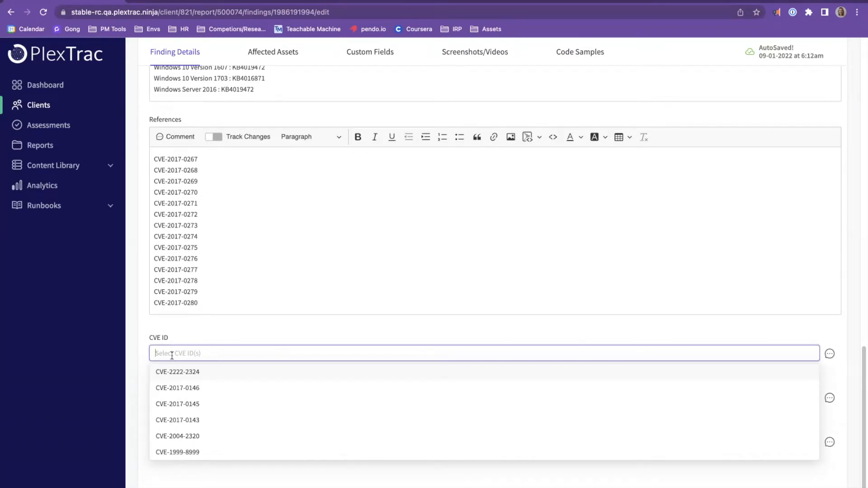
{"action": "left_click", "coordinate": [178, 389]}
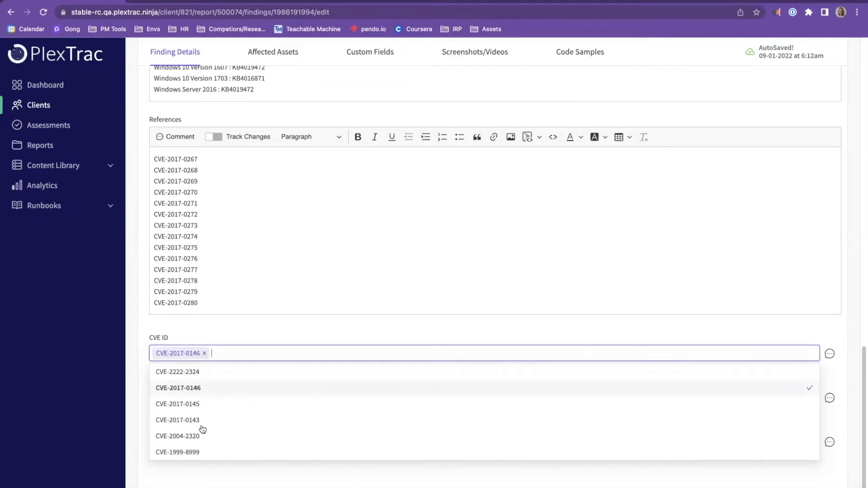
{"action": "left_click", "coordinate": [241, 327]}
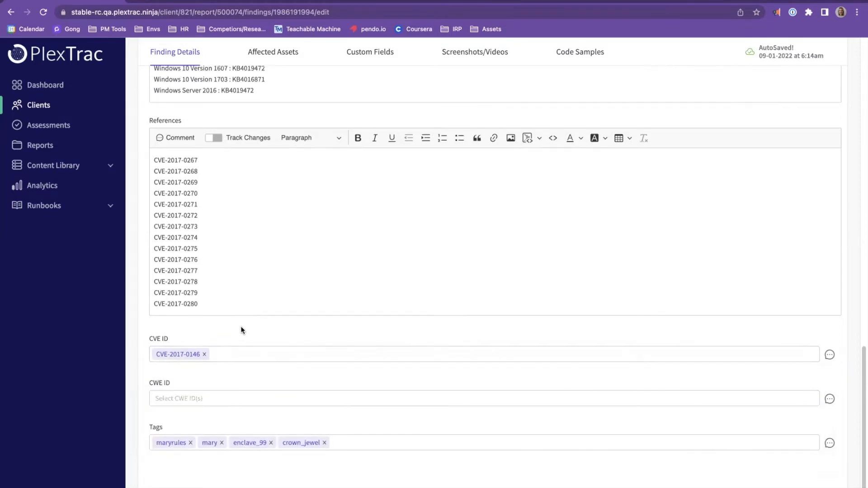
Open the report's details
{"action": "scroll", "coordinate": [241, 327], "scroll_direction": "up", "scroll_amount": 15}
{"action": "scroll", "coordinate": [599, 225], "scroll_direction": "up", "scroll_amount": 3}
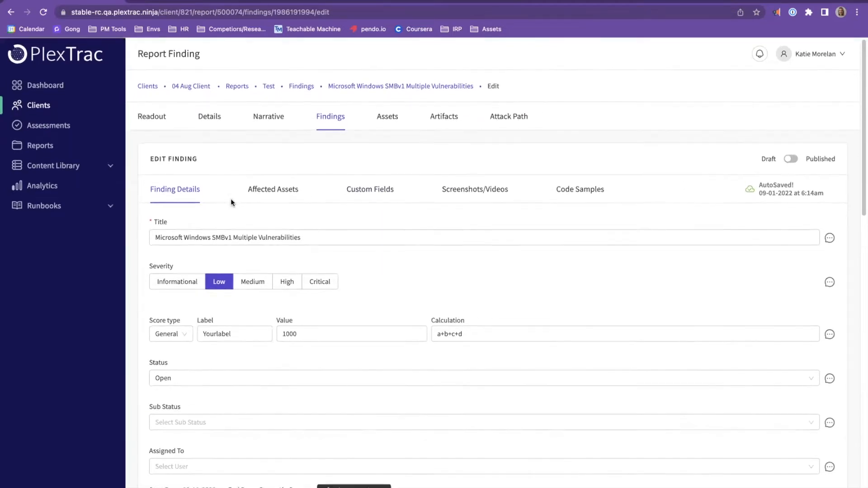
{"action": "left_click", "coordinate": [210, 118]}
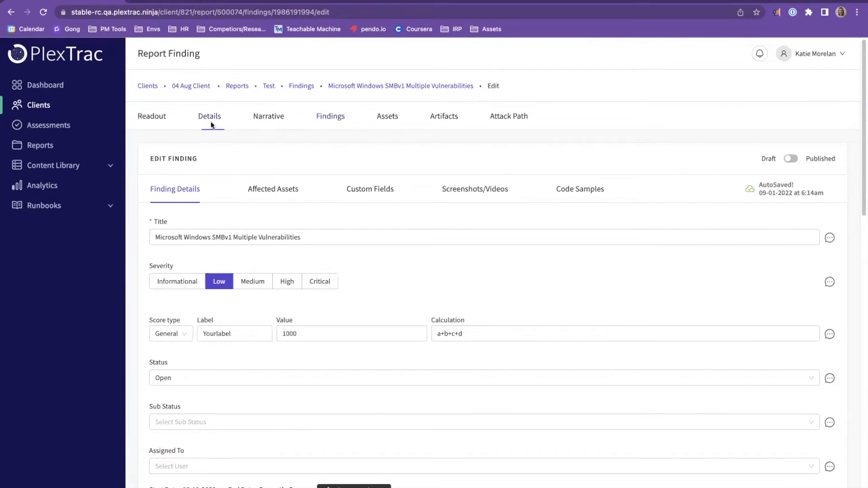
Open the Microsoft Windows SMBv1 Multiple Vulnerabilities finding from the report's findings and review its scores, severity and CVE ID
{"action": "left_click", "coordinate": [336, 118]}
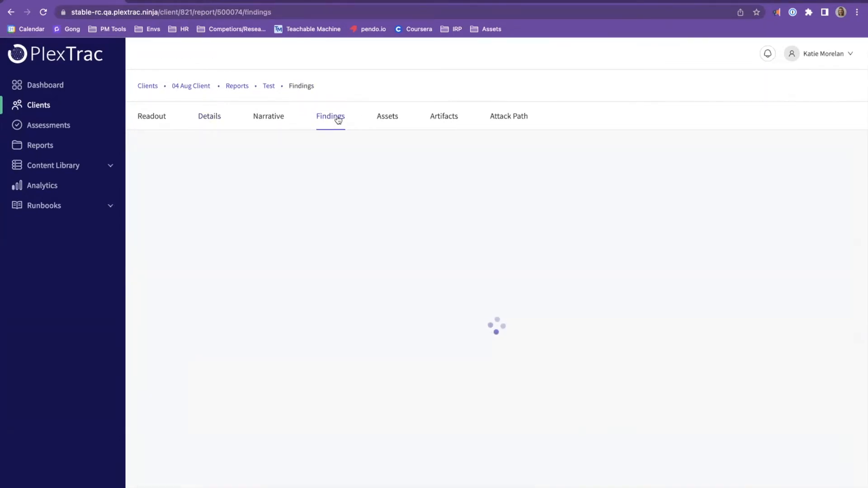
{"action": "left_click", "coordinate": [322, 333]}
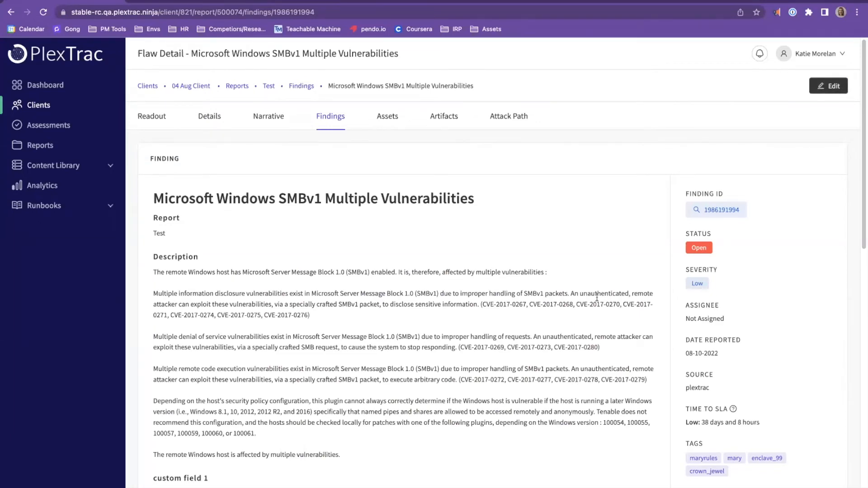
{"action": "scroll", "coordinate": [596, 297], "scroll_direction": "down", "scroll_amount": 4}
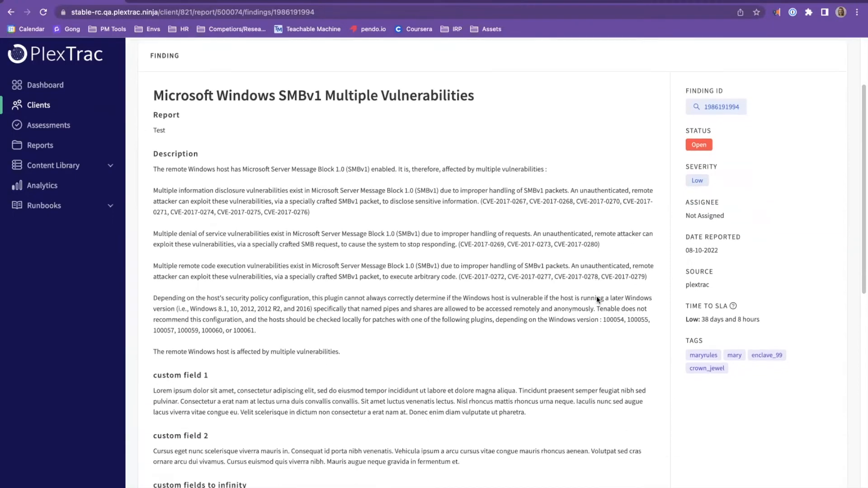
{"action": "scroll", "coordinate": [479, 295], "scroll_direction": "down", "scroll_amount": 3}
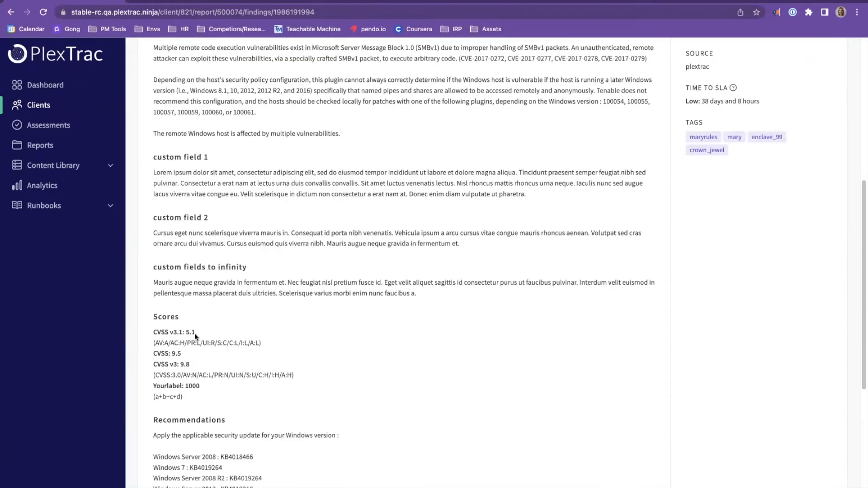
{"action": "scroll", "coordinate": [302, 305], "scroll_direction": "up", "scroll_amount": 6}
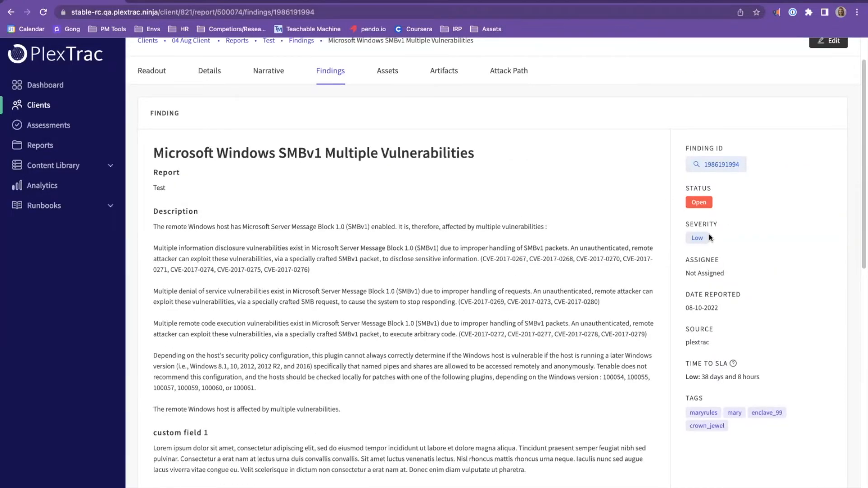
{"action": "scroll", "coordinate": [647, 315], "scroll_direction": "down", "scroll_amount": 1}
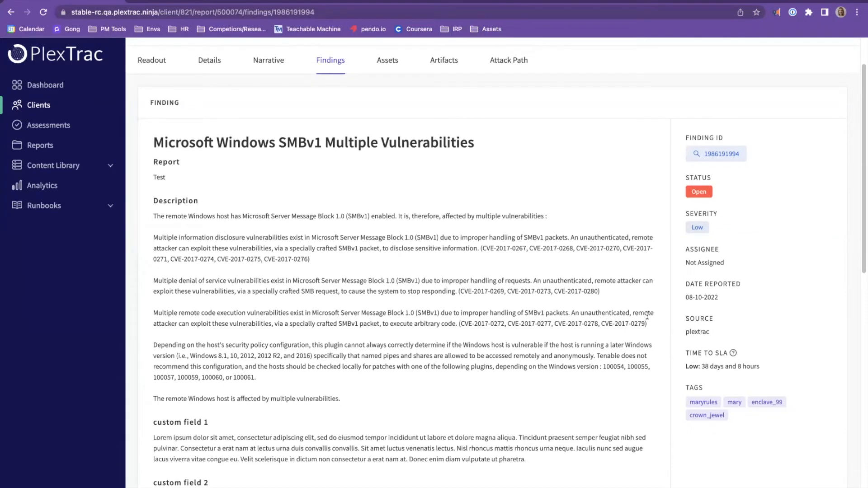
{"action": "scroll", "coordinate": [677, 239], "scroll_direction": "down", "scroll_amount": 12}
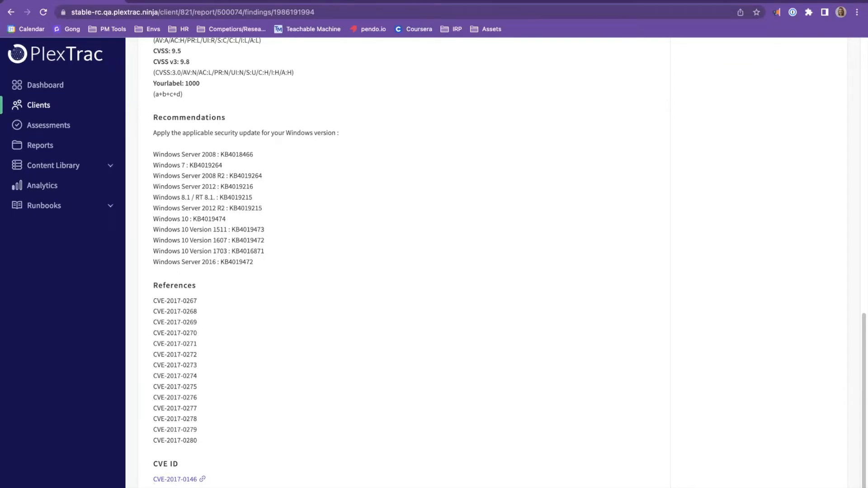
Follow the finding's CVE-2017-0146 link, review the record on the CVE website and return to the finding in PlexTrac
{"action": "left_click", "coordinate": [185, 480]}
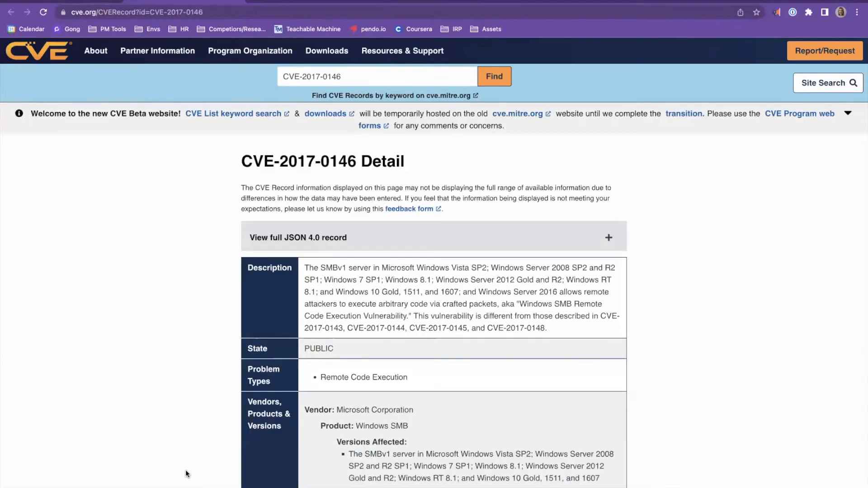
{"action": "scroll", "coordinate": [383, 381], "scroll_direction": "down", "scroll_amount": 3}
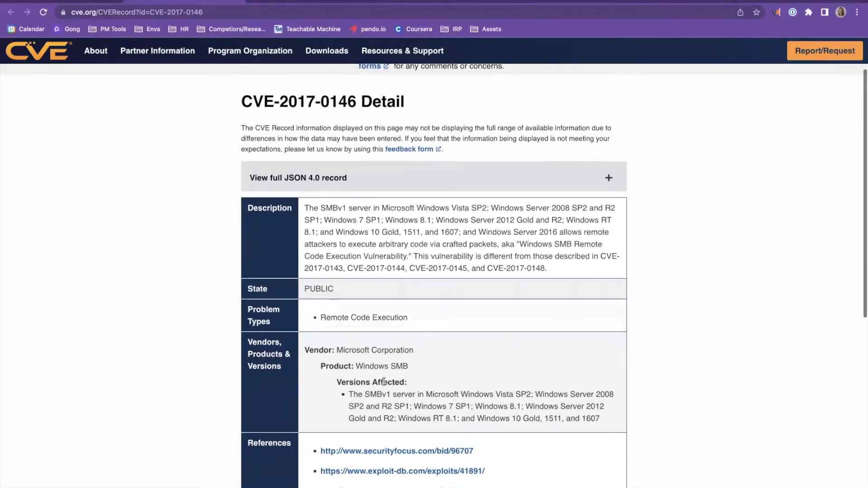
{"action": "scroll", "coordinate": [383, 382], "scroll_direction": "down", "scroll_amount": 5}
{"action": "scroll", "coordinate": [423, 344], "scroll_direction": "up", "scroll_amount": 10}
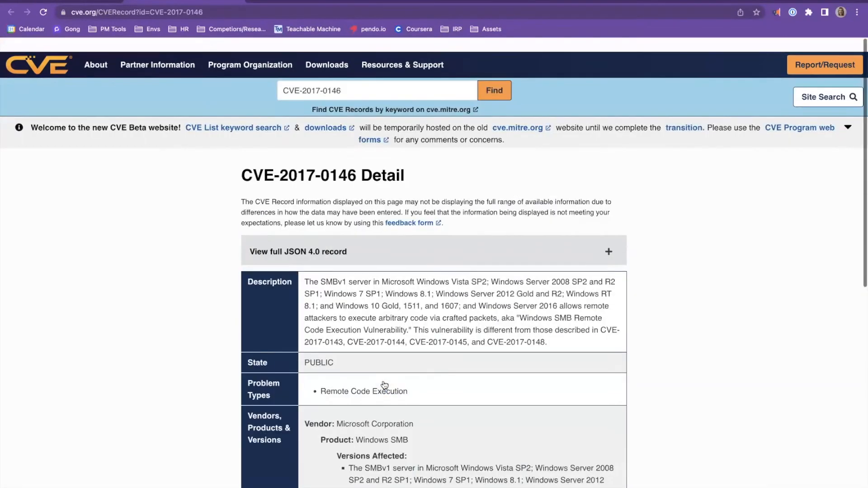
{"action": "left_click", "coordinate": [68, 1]}
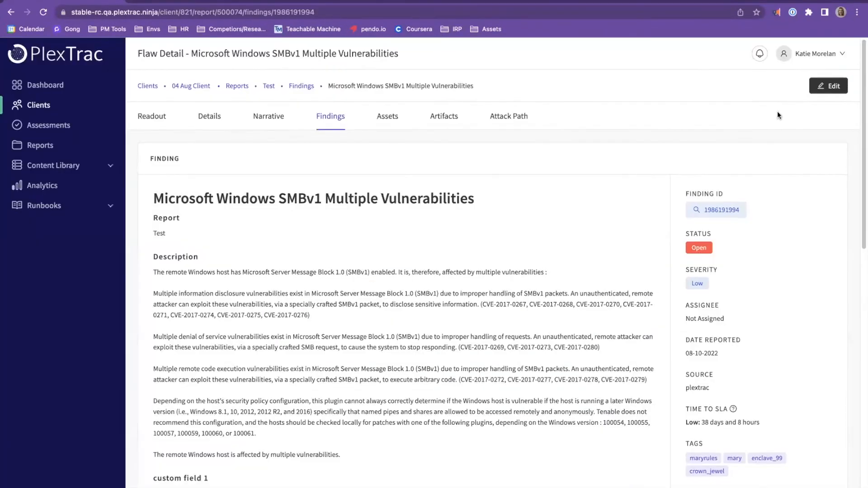
Edit the finding and add 937 as its CWE ID
{"action": "left_click", "coordinate": [827, 85]}
{"action": "scroll", "coordinate": [348, 329], "scroll_direction": "down", "scroll_amount": 15}
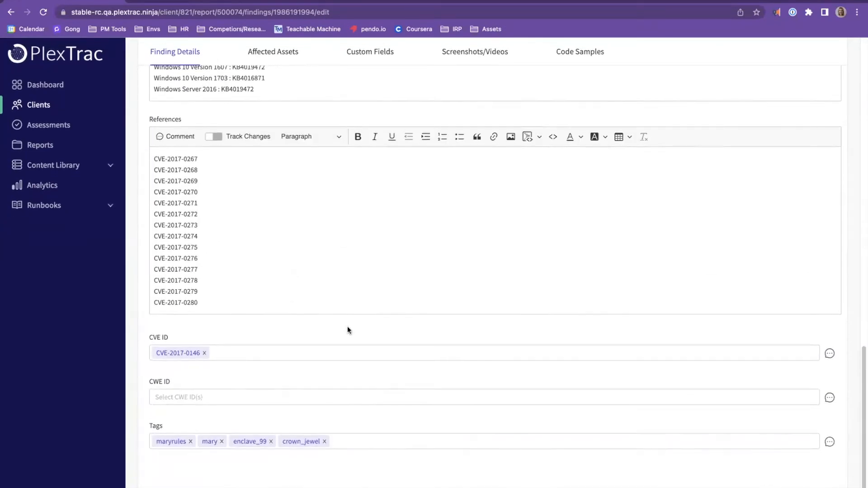
{"action": "left_click", "coordinate": [186, 397]}
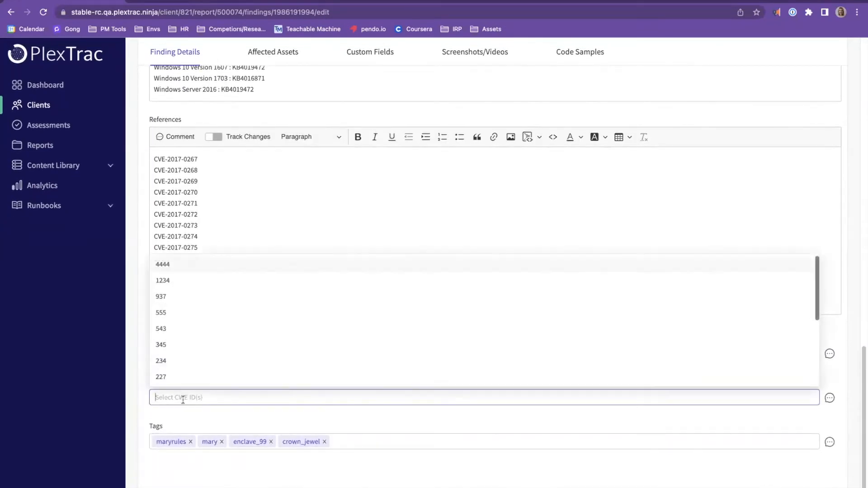
{"action": "left_click", "coordinate": [167, 296]}
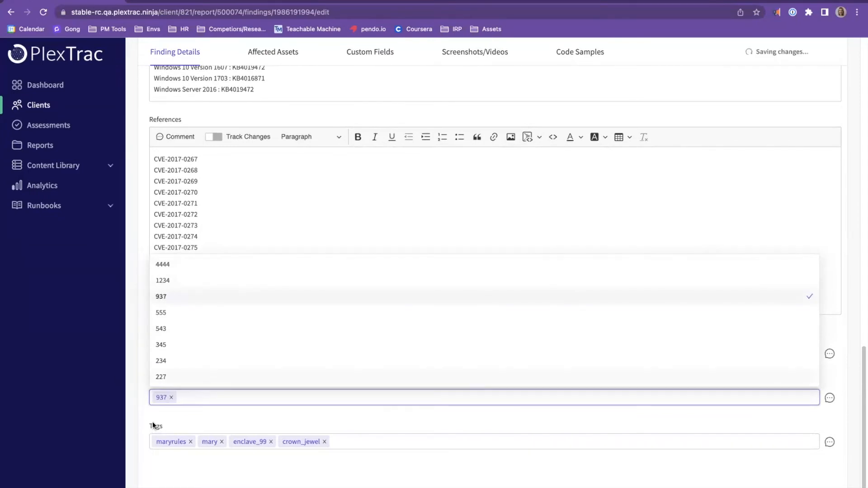
{"action": "left_click", "coordinate": [153, 421]}
{"action": "scroll", "coordinate": [451, 382], "scroll_direction": "up", "scroll_amount": 15}
{"action": "scroll", "coordinate": [452, 384], "scroll_direction": "up", "scroll_amount": 3}
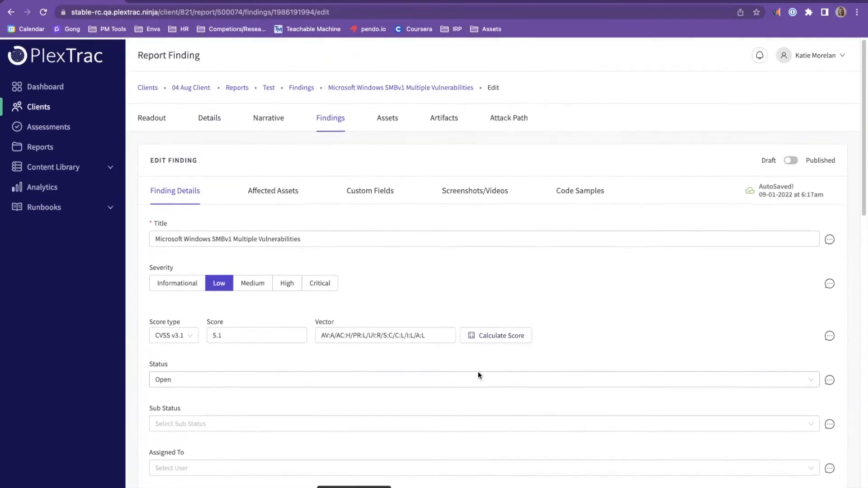
Return to the finding's detail view and follow its CWE-937 link
{"action": "left_click", "coordinate": [360, 86]}
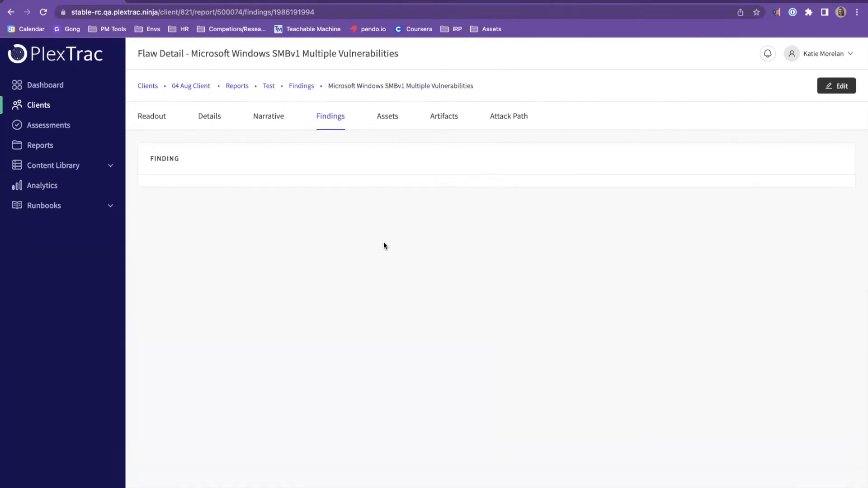
{"action": "scroll", "coordinate": [383, 246], "scroll_direction": "down", "scroll_amount": 4}
{"action": "scroll", "coordinate": [384, 243], "scroll_direction": "down", "scroll_amount": 10}
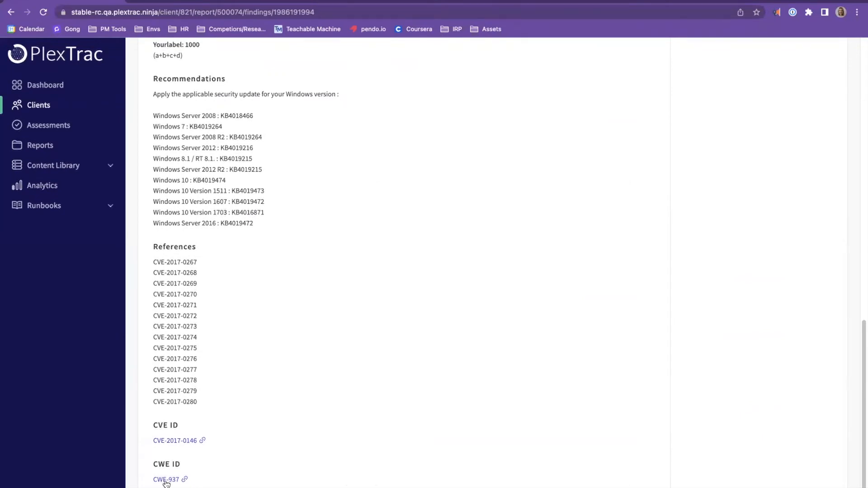
{"action": "left_click", "coordinate": [166, 480]}
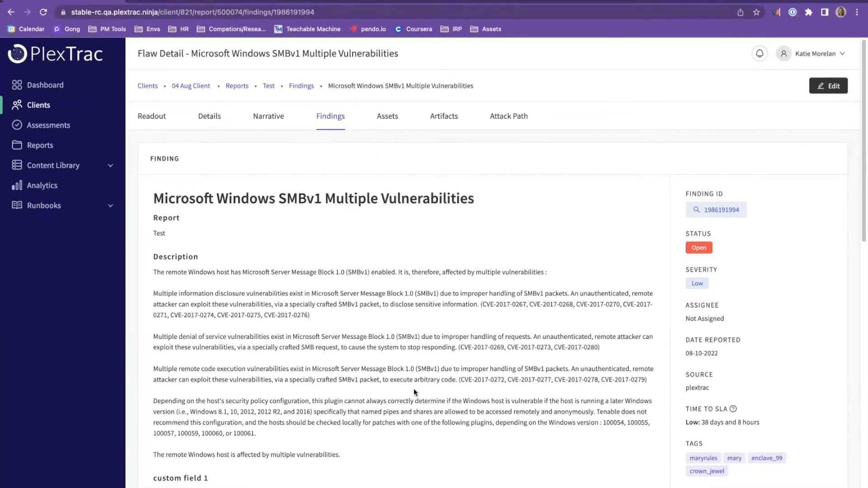
Open the Analytics findings page and locate the CVE ID and CWE ID filters
{"action": "left_click", "coordinate": [47, 187]}
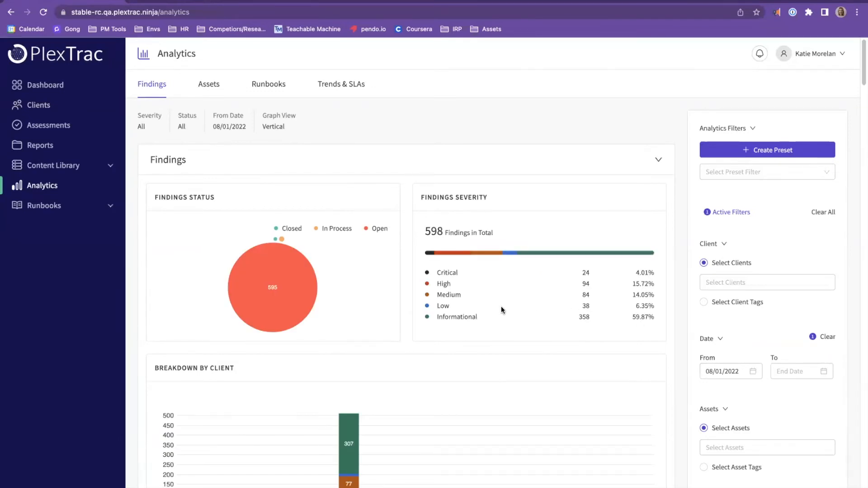
{"action": "scroll", "coordinate": [742, 357], "scroll_direction": "down", "scroll_amount": 4}
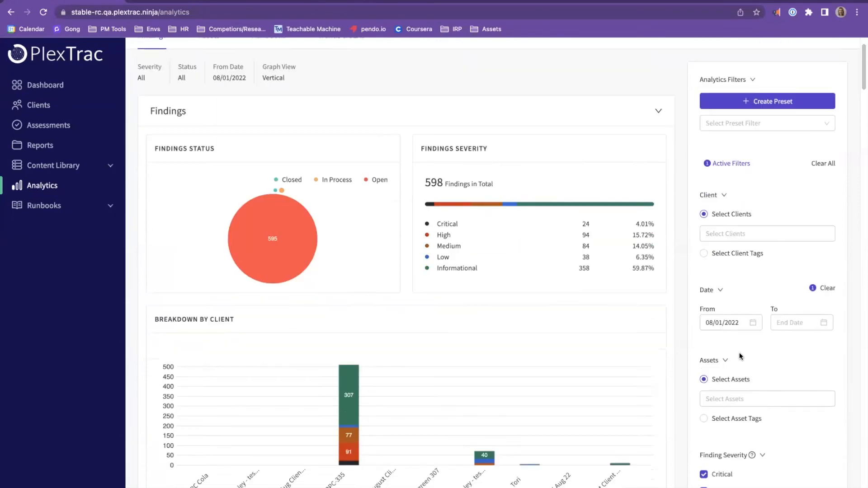
{"action": "scroll", "coordinate": [741, 357], "scroll_direction": "up", "scroll_amount": 4}
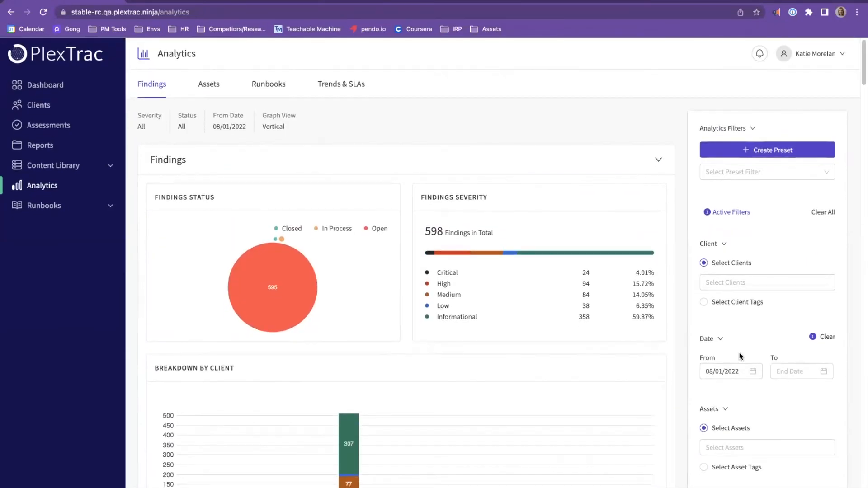
{"action": "scroll", "coordinate": [741, 356], "scroll_direction": "down", "scroll_amount": 15}
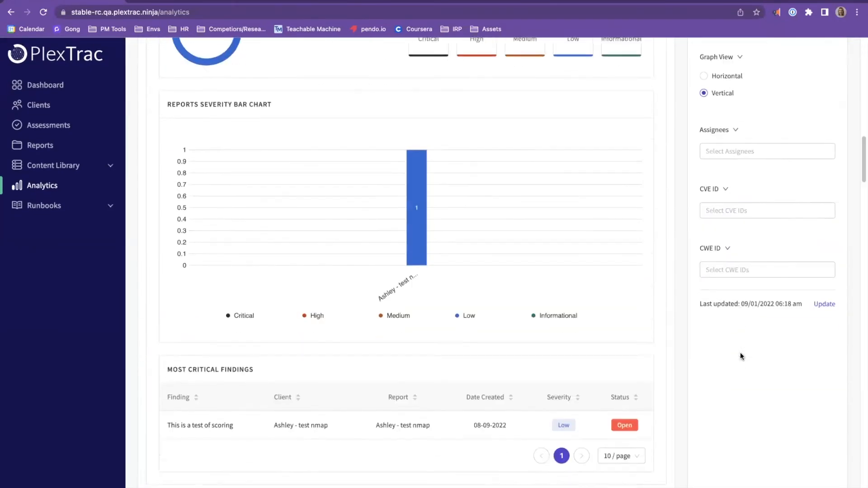
{"action": "scroll", "coordinate": [741, 357], "scroll_direction": "up", "scroll_amount": 4}
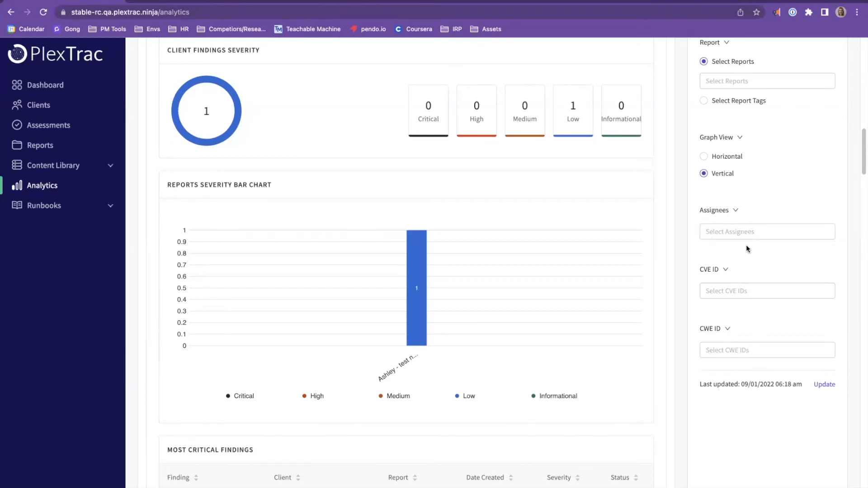
Examine the Assignees and CVE ID filters, including the list of selectable CVE IDs
{"action": "left_click", "coordinate": [735, 230]}
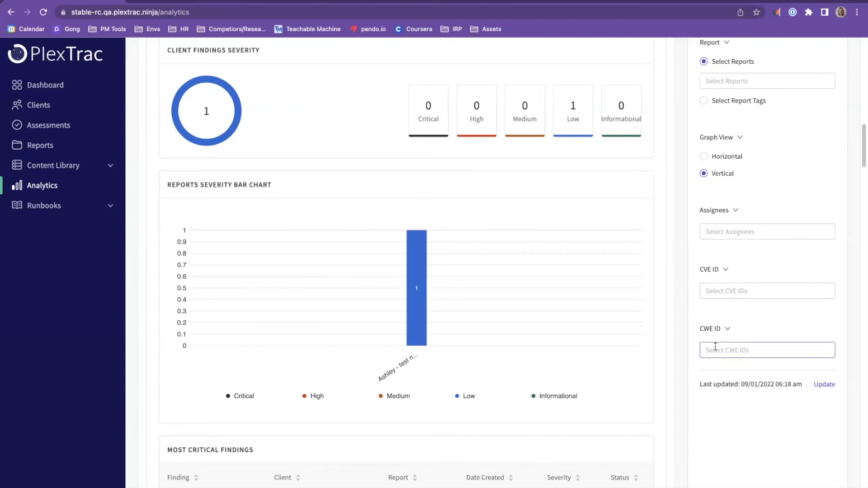
{"action": "left_click", "coordinate": [722, 291]}
{"action": "left_click", "coordinate": [743, 275]}
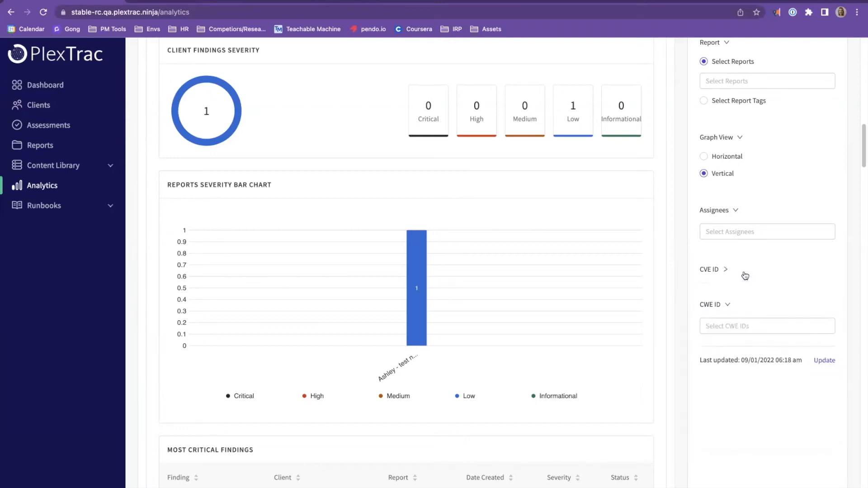
{"action": "scroll", "coordinate": [726, 270], "scroll_direction": "up", "scroll_amount": 10}
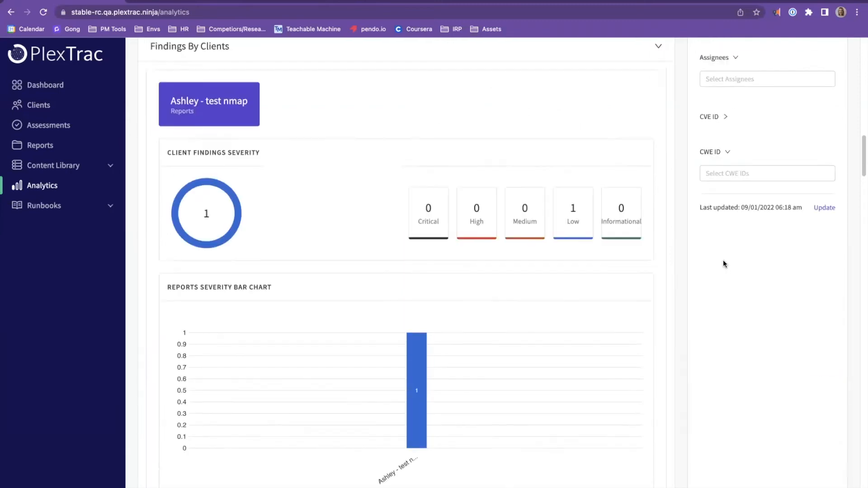
{"action": "left_click", "coordinate": [771, 335]}
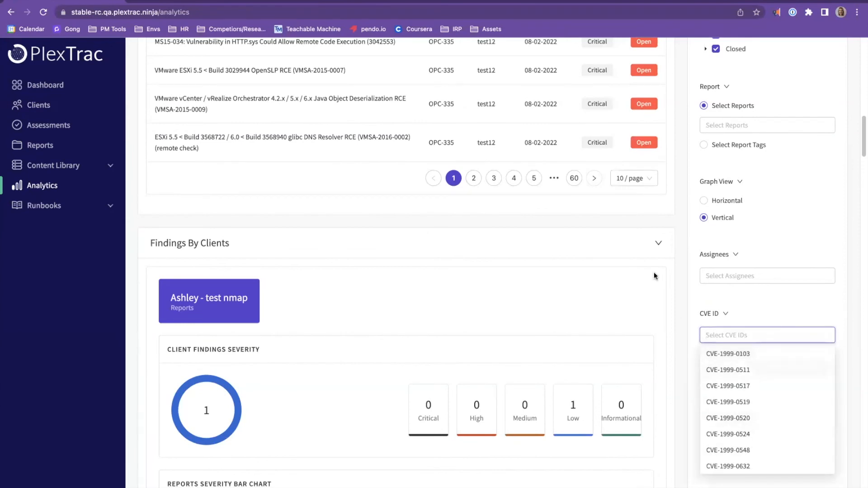
{"action": "left_click", "coordinate": [723, 304]}
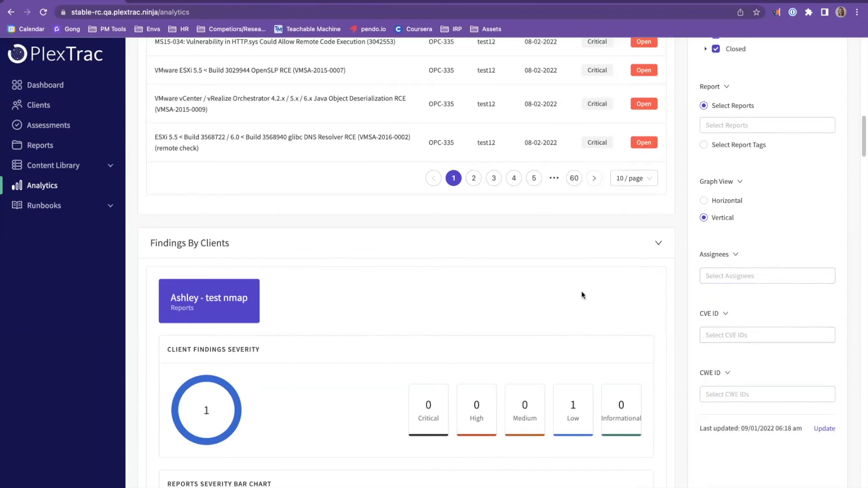
Filter the analytics findings by CVE ID CVE-1999-0103
{"action": "scroll", "coordinate": [583, 295], "scroll_direction": "up", "scroll_amount": 20}
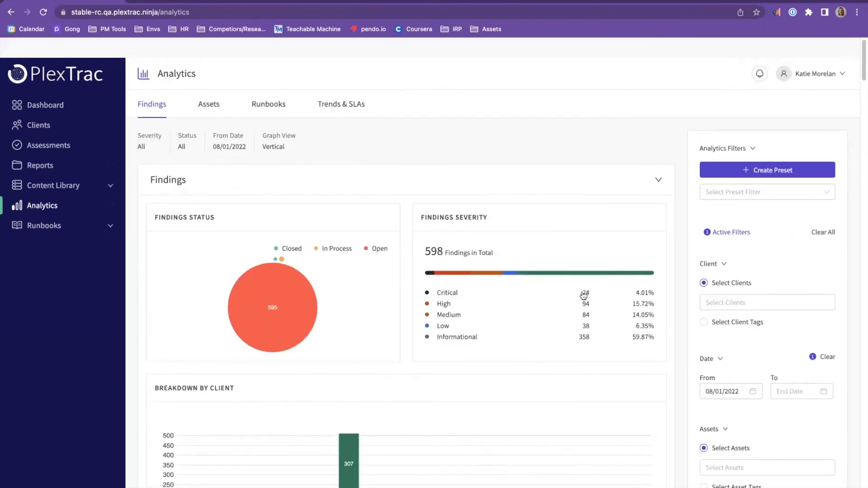
{"action": "scroll", "coordinate": [758, 402], "scroll_direction": "down", "scroll_amount": 20}
{"action": "scroll", "coordinate": [758, 402], "scroll_direction": "up", "scroll_amount": 5}
{"action": "left_click", "coordinate": [719, 211]}
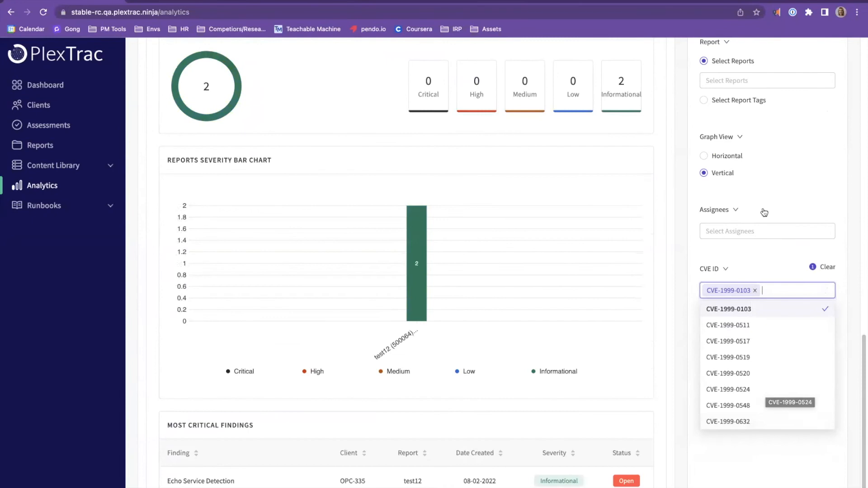
{"action": "left_click", "coordinate": [760, 188]}
Review the filtered findings' status, severity, client breakdown and most critical findings across the Findings and Findings By Clients sections
{"action": "scroll", "coordinate": [557, 242], "scroll_direction": "up", "scroll_amount": 10}
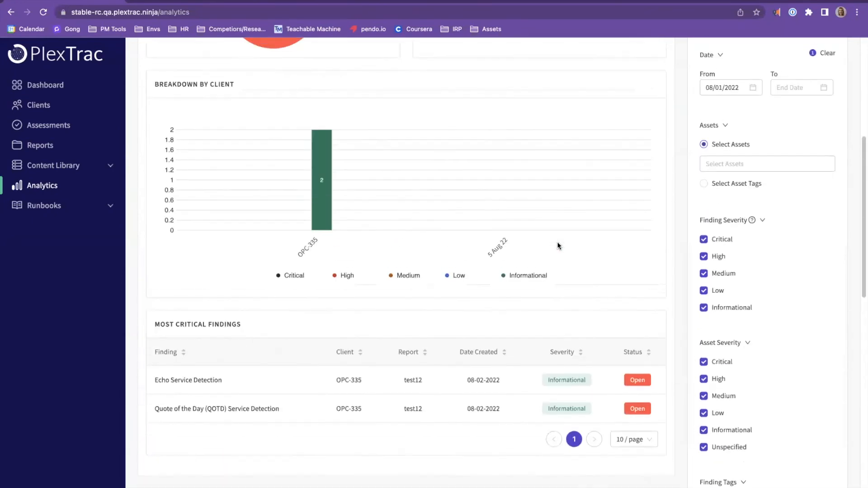
{"action": "scroll", "coordinate": [557, 241], "scroll_direction": "up", "scroll_amount": 6}
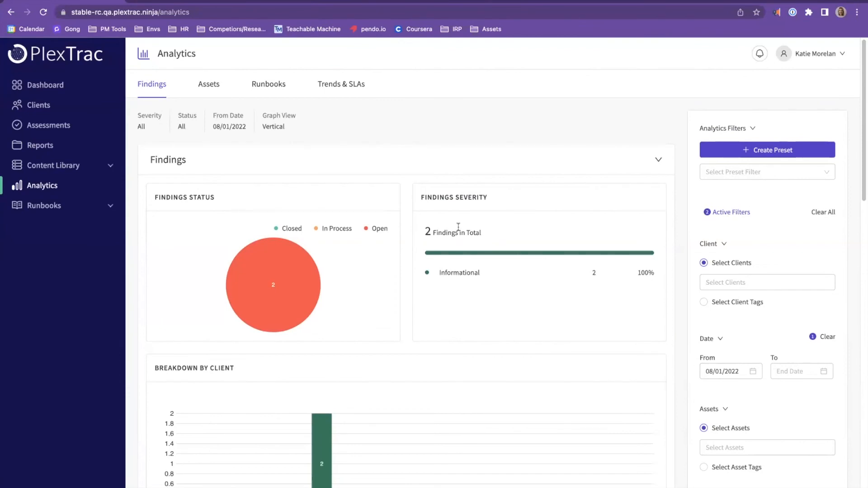
{"action": "scroll", "coordinate": [427, 291], "scroll_direction": "down", "scroll_amount": 8}
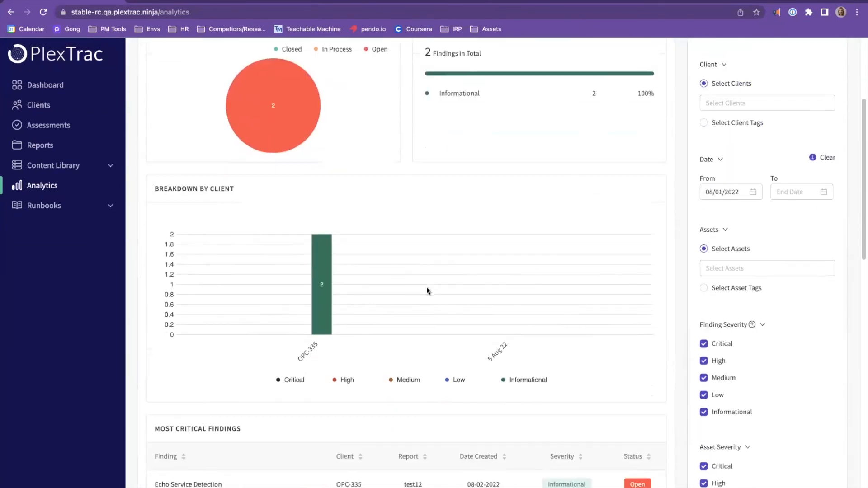
{"action": "scroll", "coordinate": [438, 321], "scroll_direction": "down", "scroll_amount": 10}
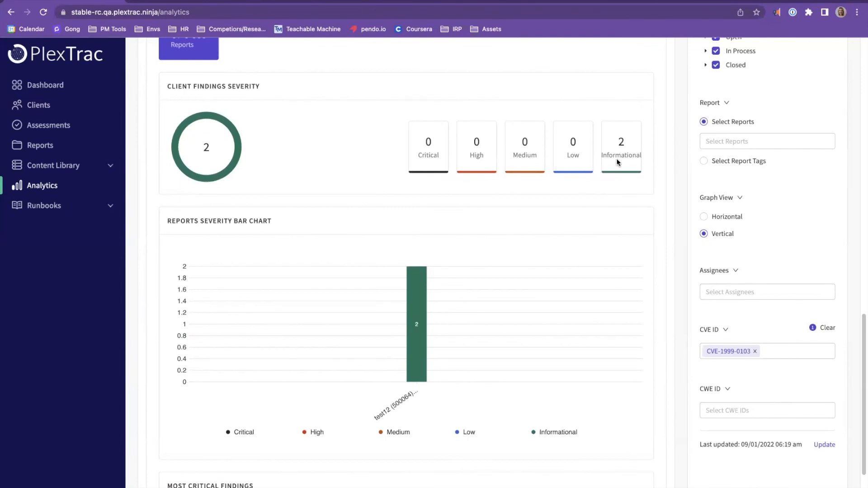
{"action": "scroll", "coordinate": [287, 121], "scroll_direction": "up", "scroll_amount": 1}
{"action": "scroll", "coordinate": [204, 99], "scroll_direction": "up", "scroll_amount": 5}
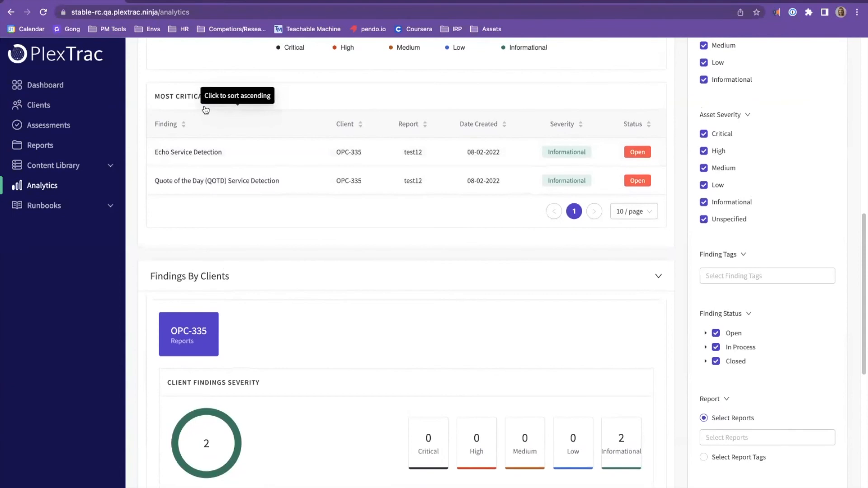
{"action": "scroll", "coordinate": [205, 111], "scroll_direction": "up", "scroll_amount": 1}
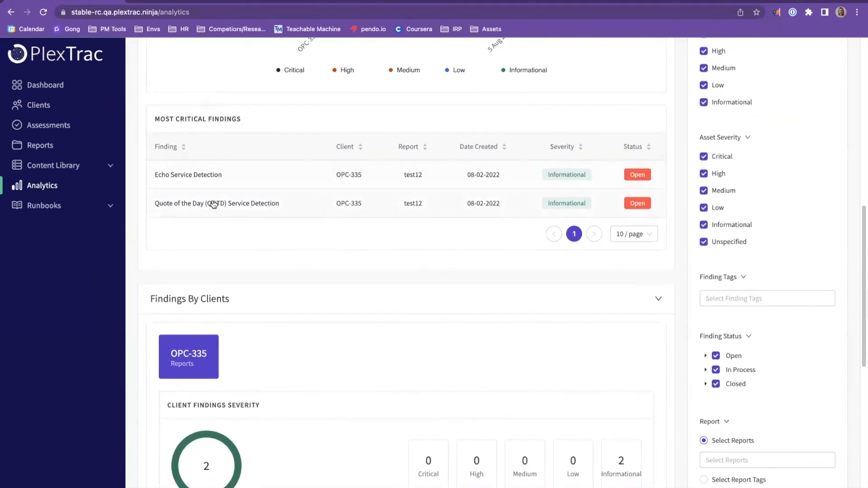
{"action": "scroll", "coordinate": [187, 359], "scroll_direction": "down", "scroll_amount": 9}
{"action": "scroll", "coordinate": [187, 359], "scroll_direction": "down", "scroll_amount": 1}
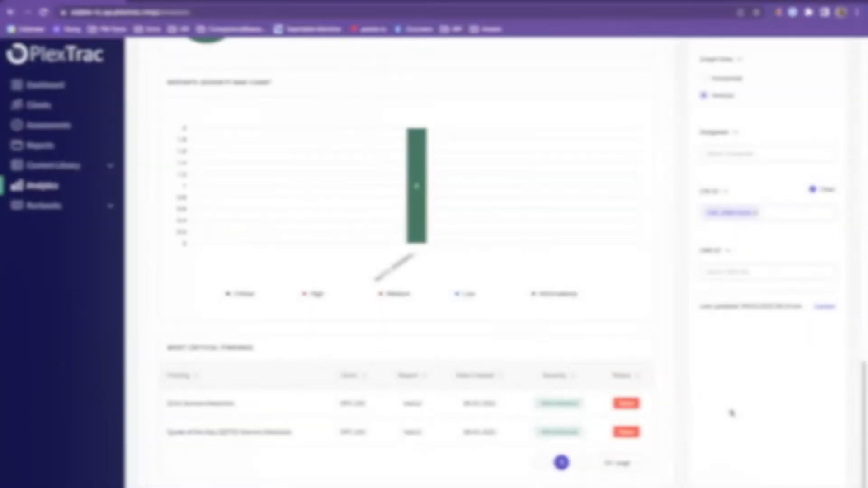
{"action": "scroll", "coordinate": [732, 413], "scroll_direction": "up", "scroll_amount": 14}
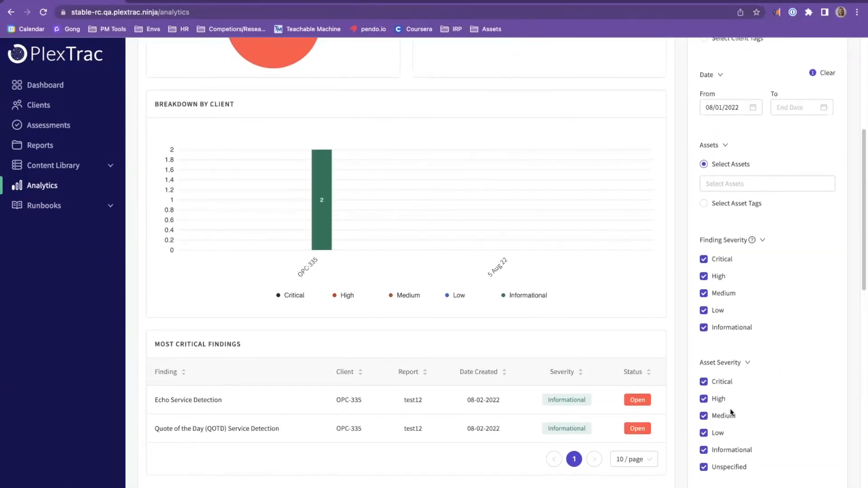
{"action": "scroll", "coordinate": [731, 413], "scroll_direction": "up", "scroll_amount": 6}
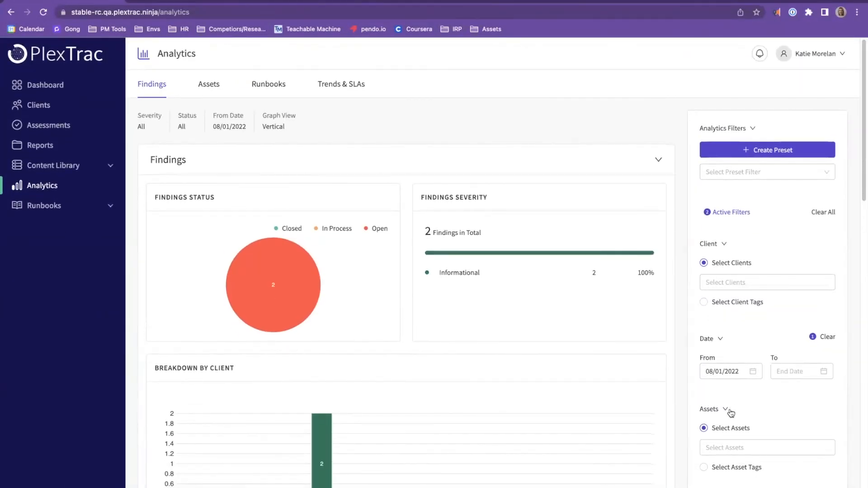